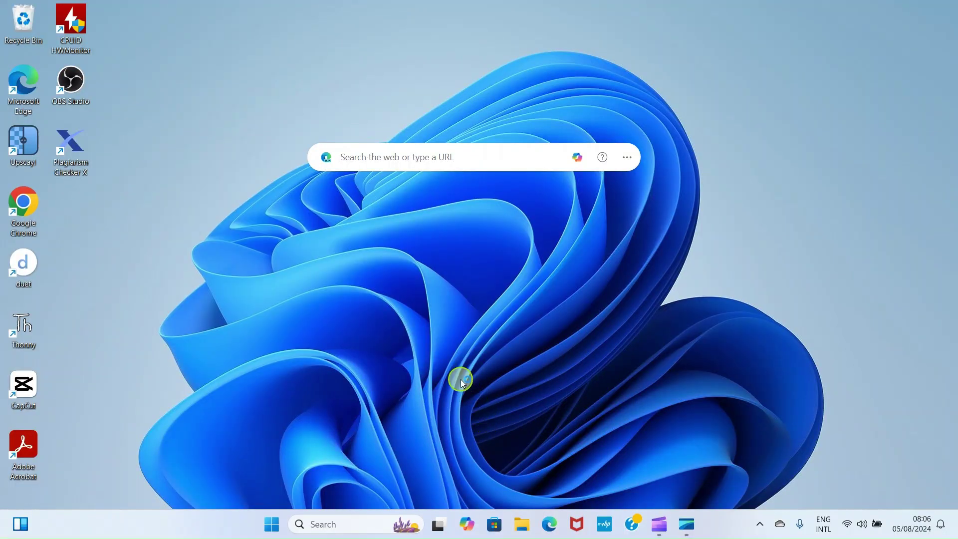
Step: Launch Chrome and go to studio.youtube.com through the YouTube Creator Studio suggestion
double_click(25, 217)
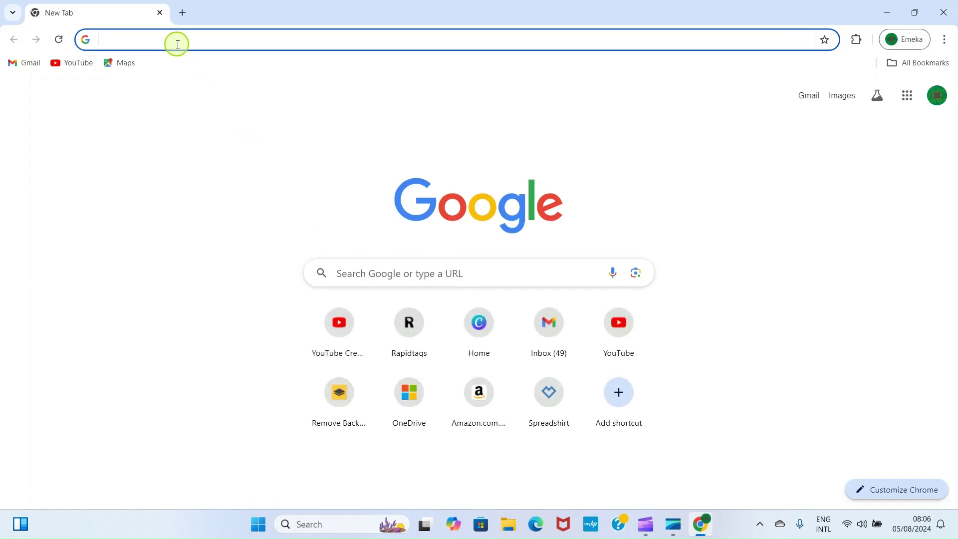
text(studio.youtube.com)
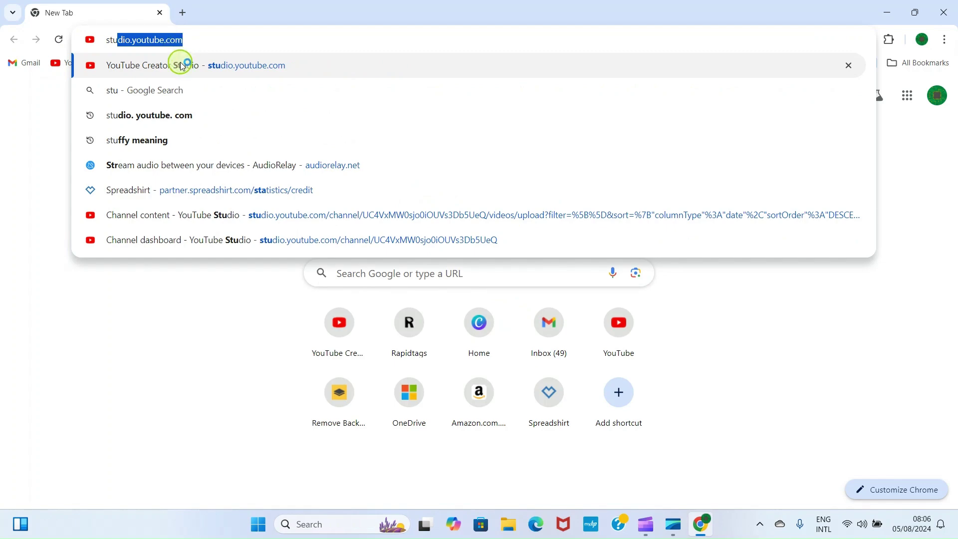
click(182, 65)
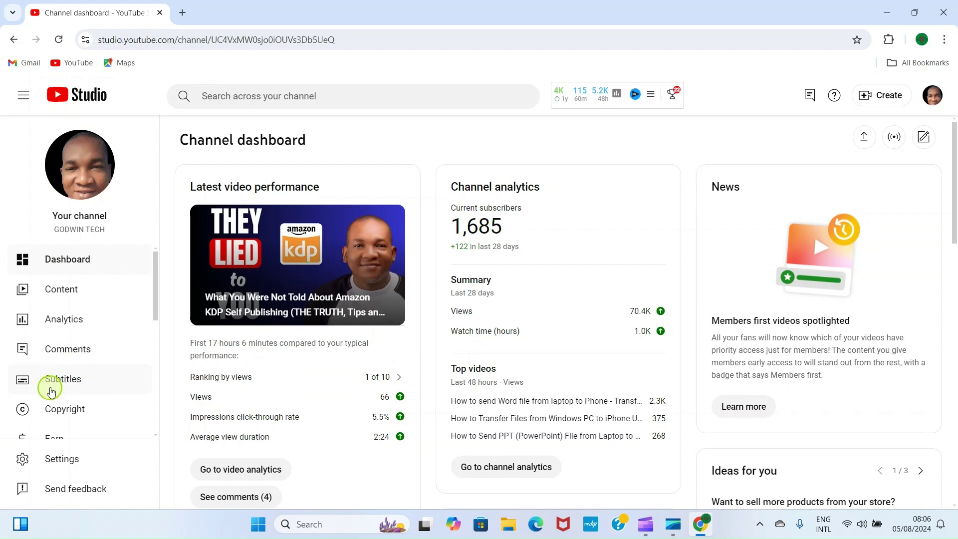
scroll(50, 384, down, 1)
scroll(140, 349, down, 3)
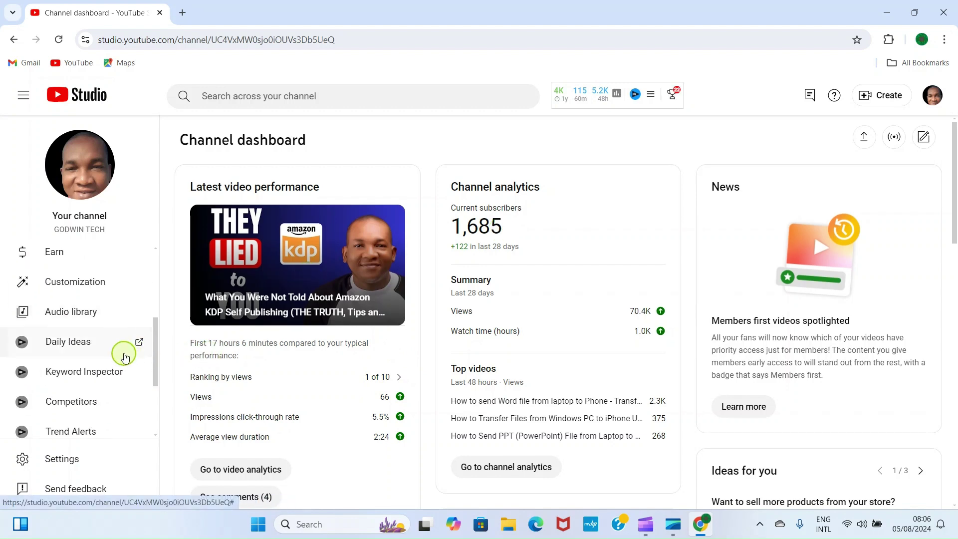
Step: Open the Earn section and scroll its overview down to the Get started button
click(61, 252)
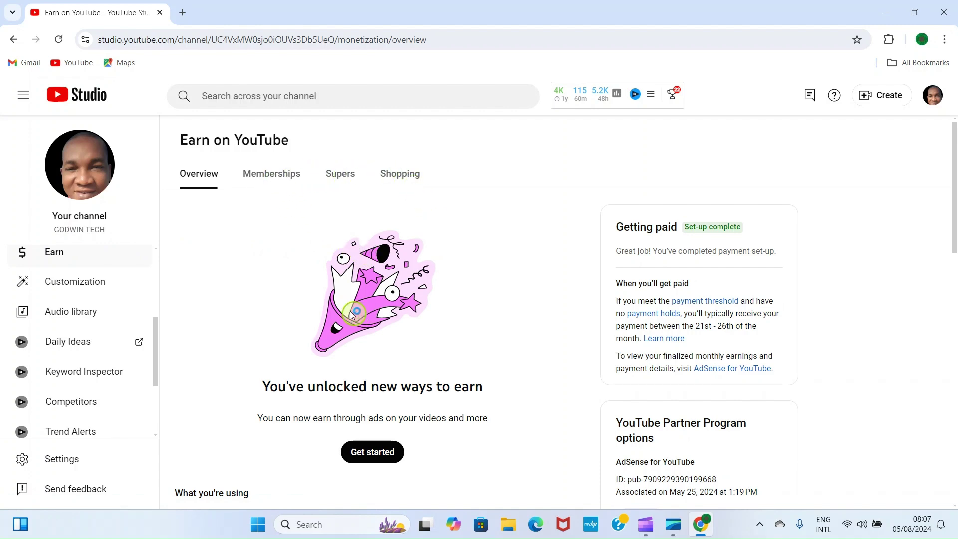
scroll(349, 310, down, 3)
scroll(322, 290, up, 3)
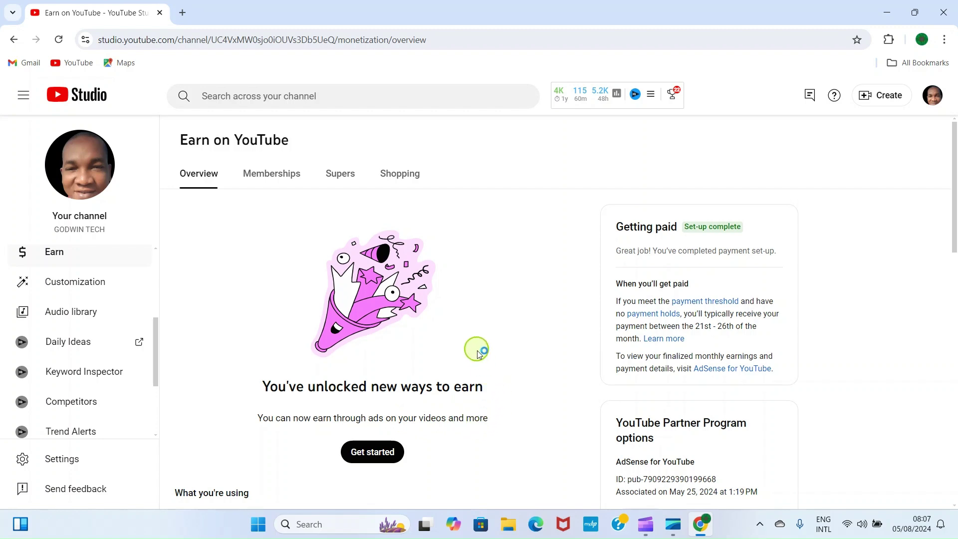
scroll(372, 422, down, 2)
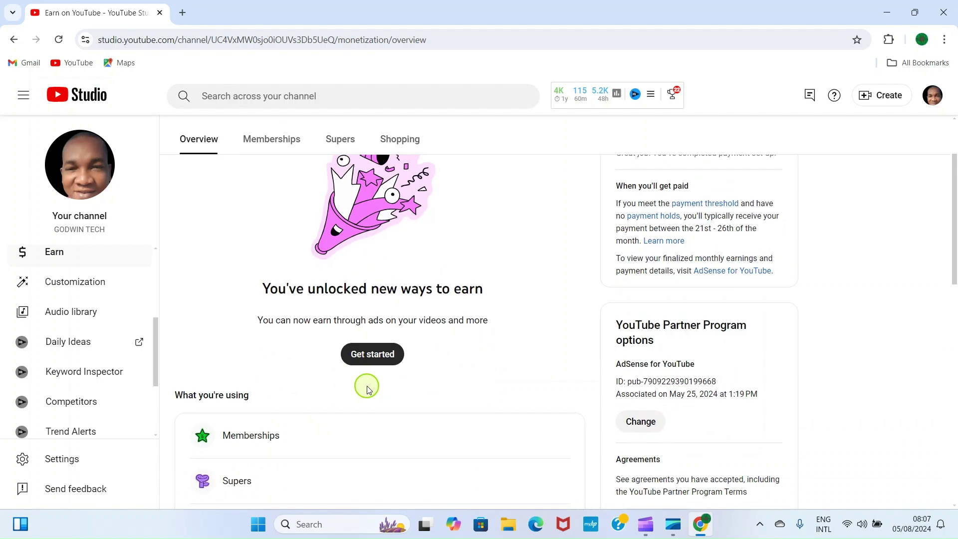
Step: Start the newly unlocked earning options and open the Watch Page Ads setup
click(373, 328)
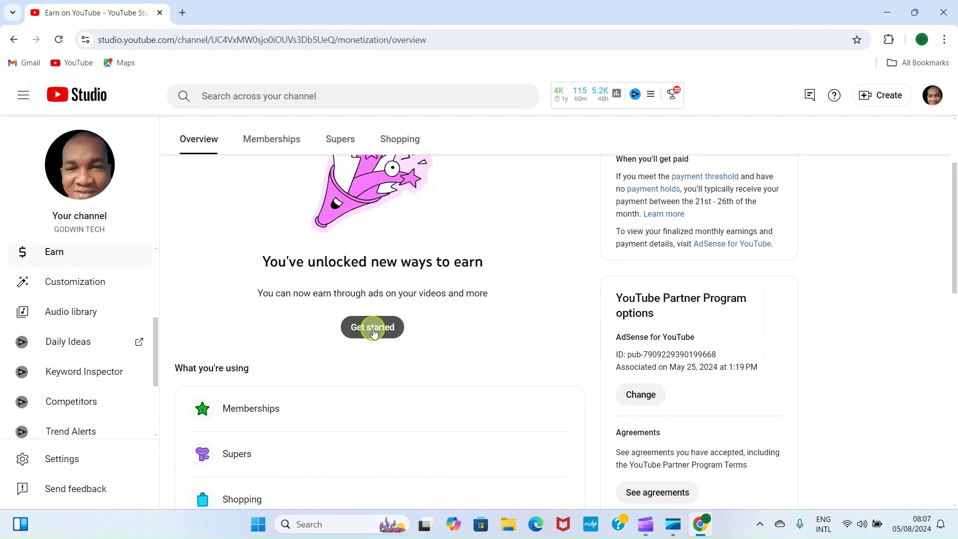
scroll(282, 240, down, 2)
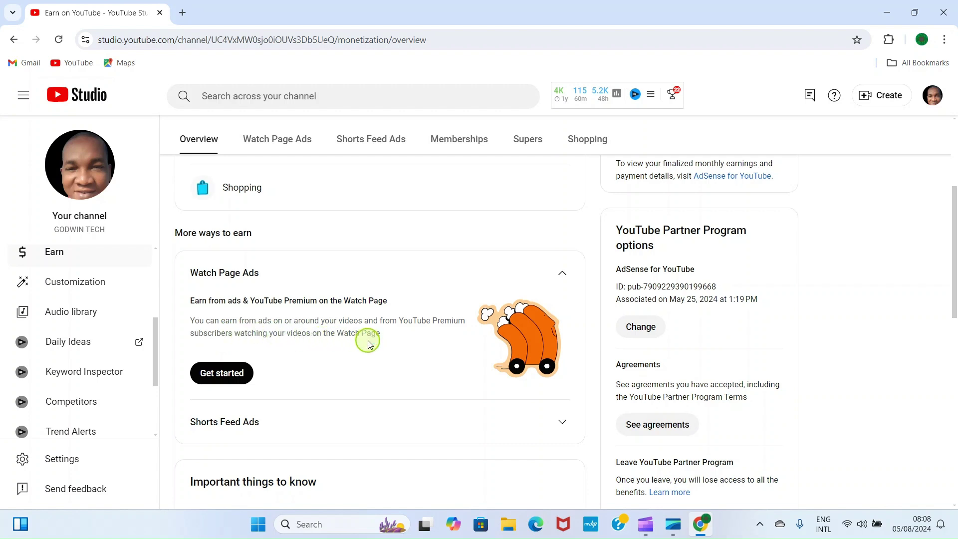
scroll(376, 341, down, 1)
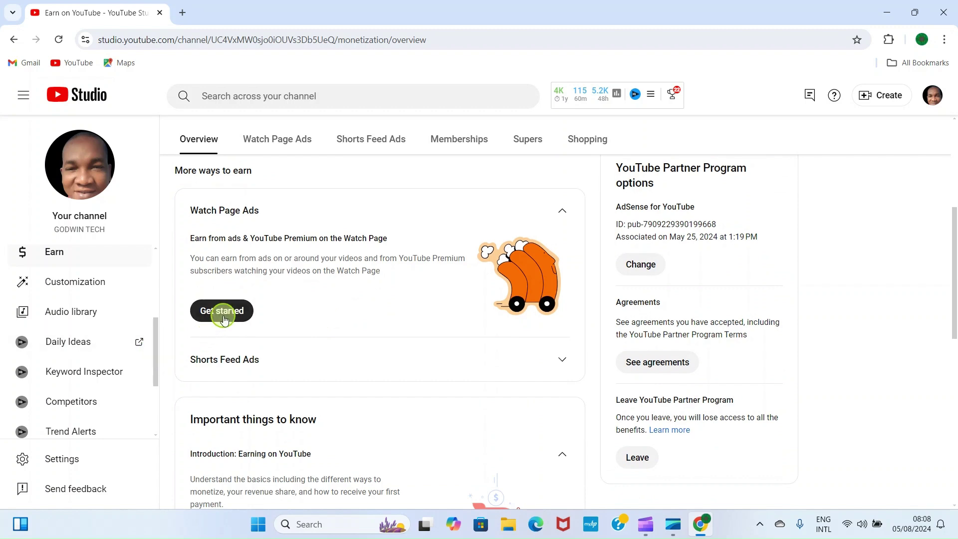
click(222, 311)
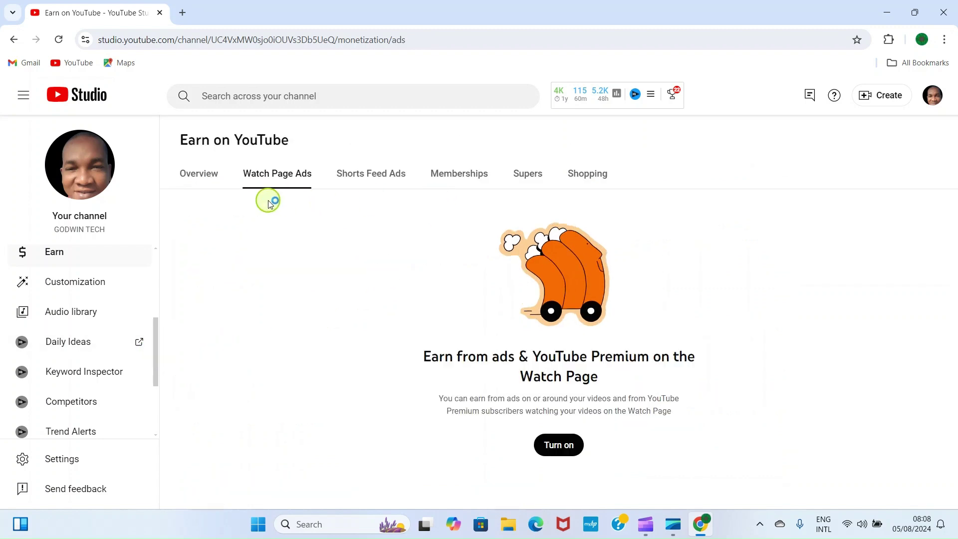
click(369, 292)
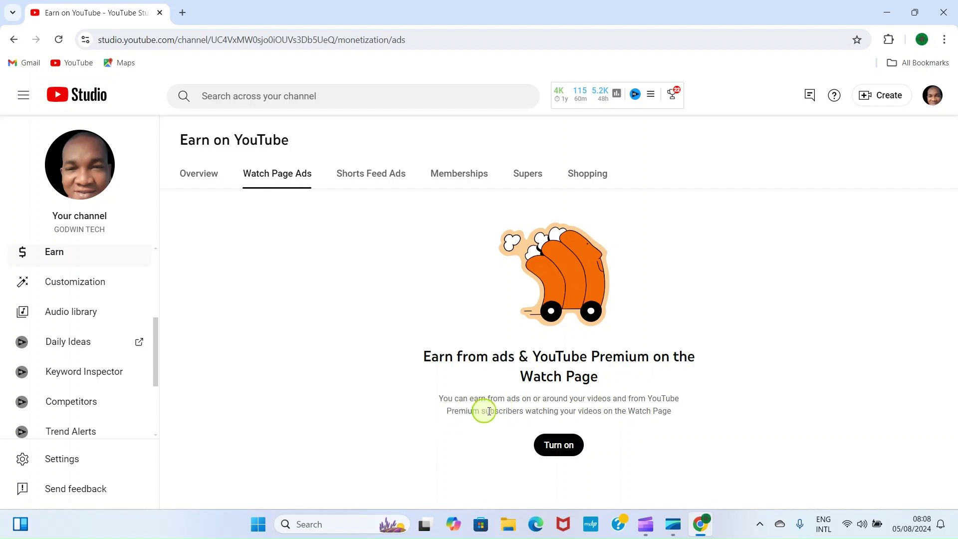
Step: Turn on Watch Page Ads, read through the terms and tick 'I accept the Watch Page terms'
click(559, 446)
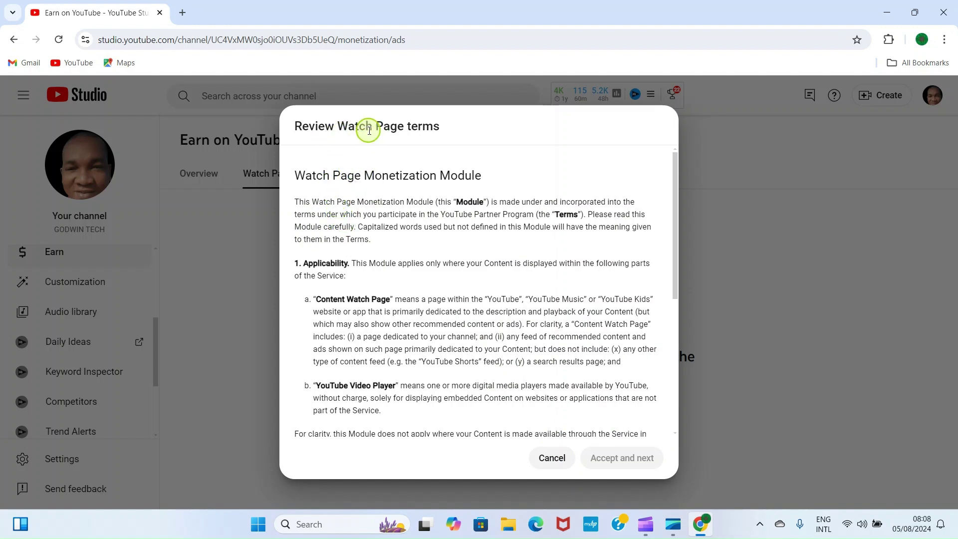
scroll(393, 259, down, 2)
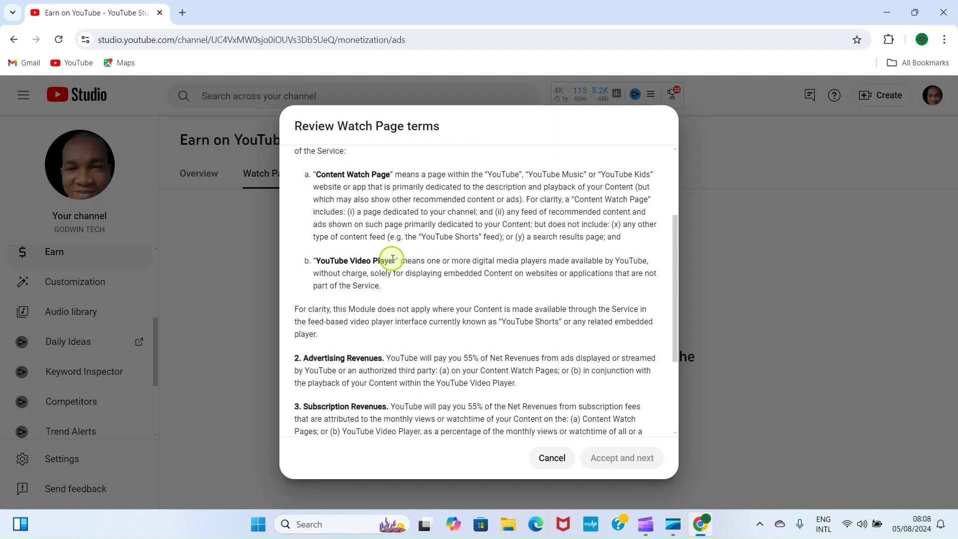
scroll(393, 259, down, 3)
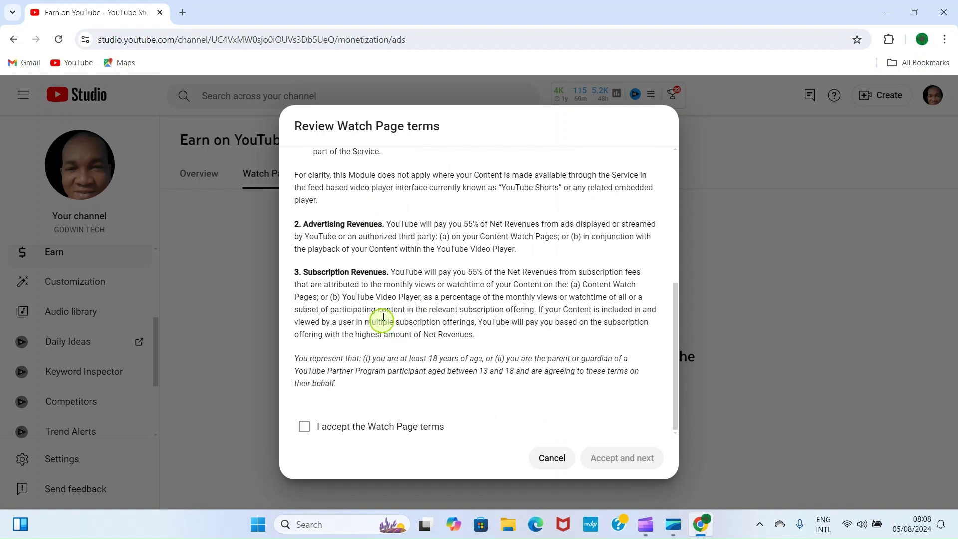
click(305, 427)
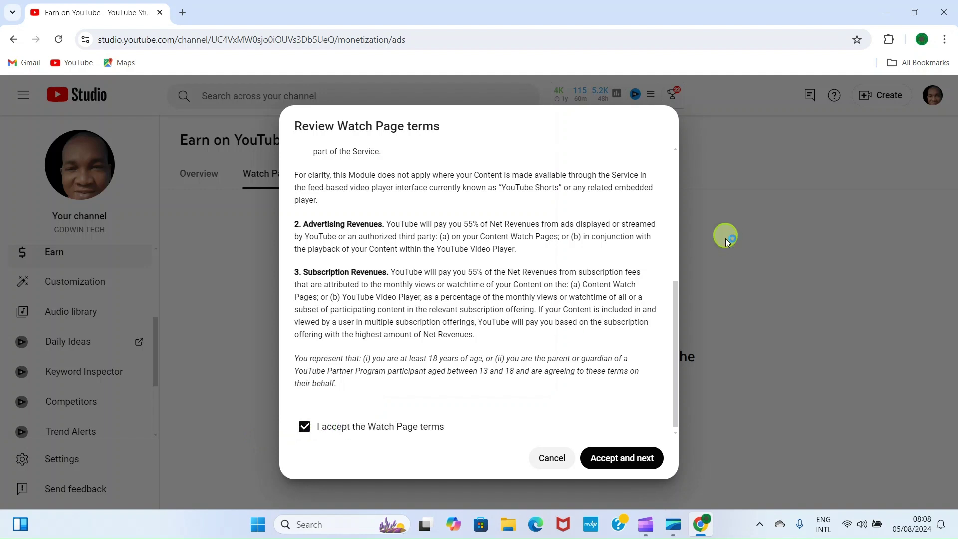
Step: Accept the Watch Page terms and keep the ad defaults with mid-roll ads on
click(621, 458)
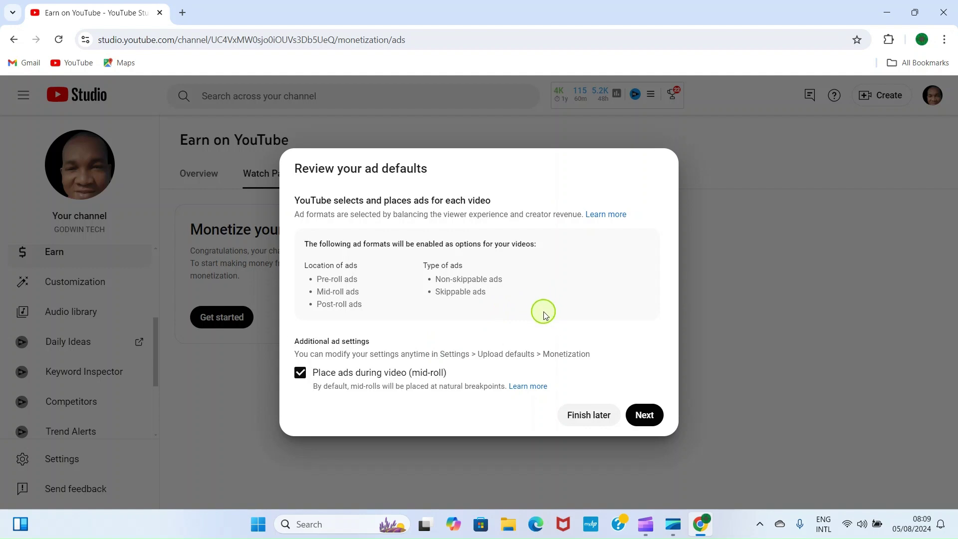
click(644, 416)
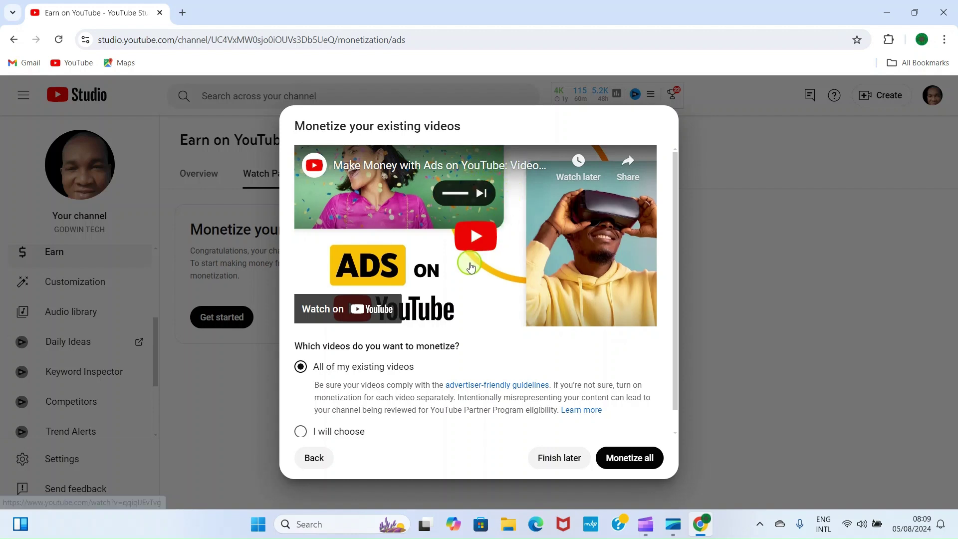
Step: Monetize all existing videos, leaving 'All of my existing videos' selected
scroll(452, 306, down, 1)
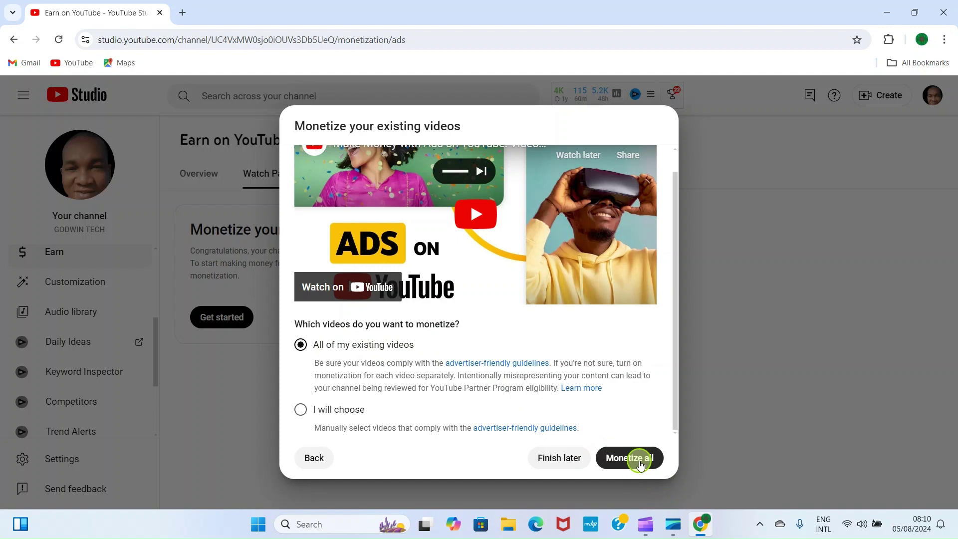
click(640, 464)
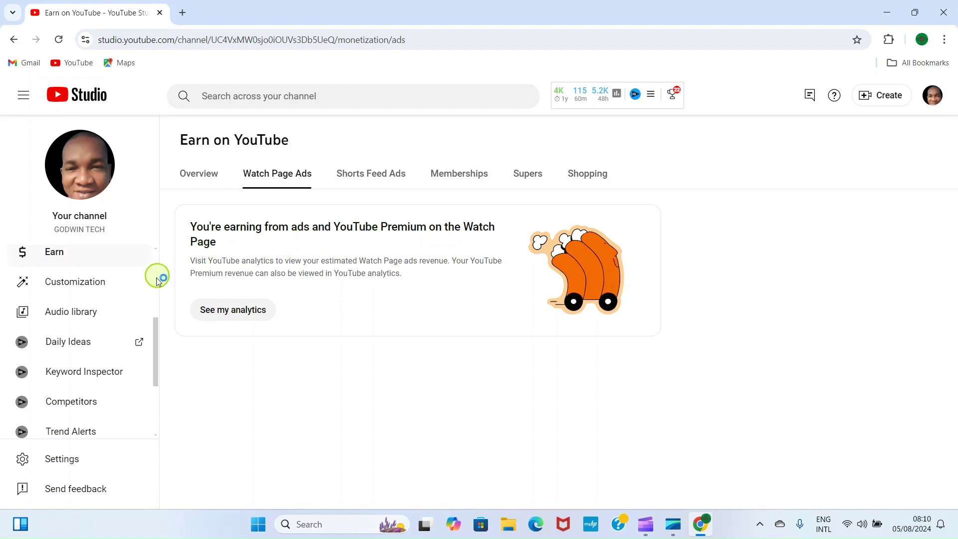
Step: Open the Content page and scroll the Videos list to confirm each video's monetization is On
scroll(155, 289, up, 1)
scroll(155, 289, down, 2)
scroll(155, 288, up, 2)
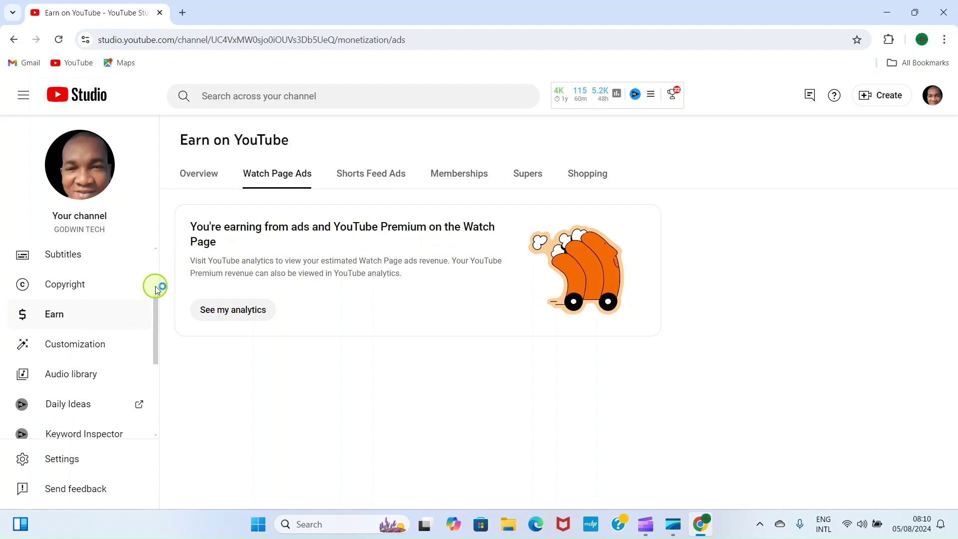
scroll(154, 299, up, 1)
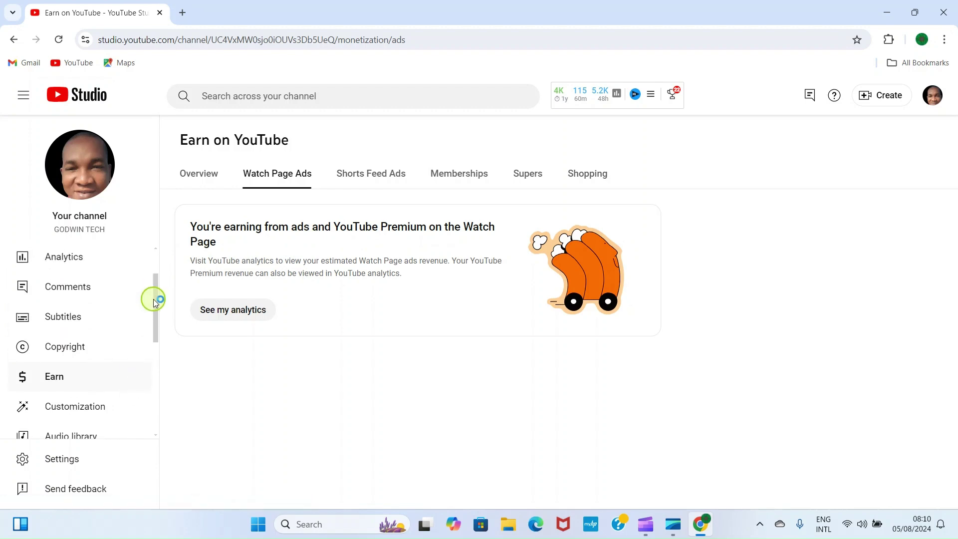
scroll(154, 299, up, 1)
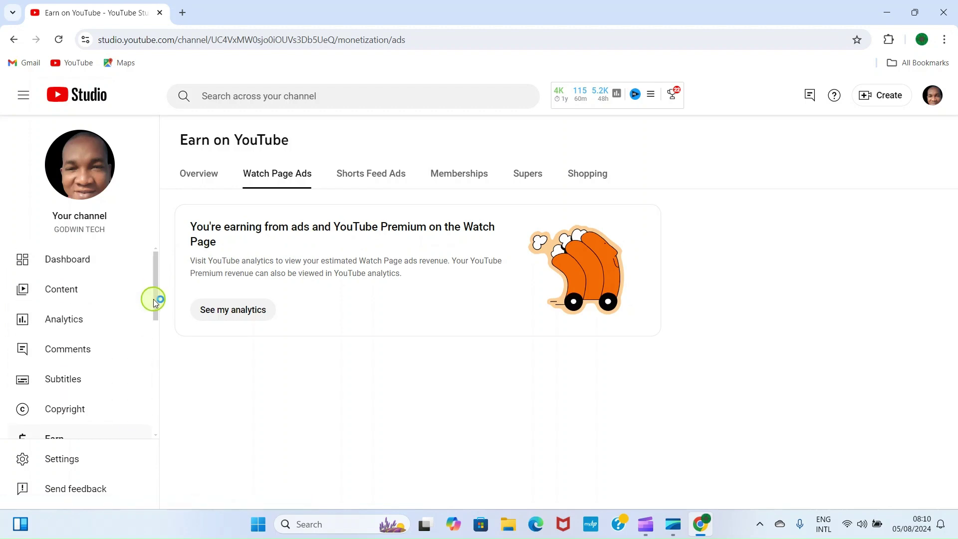
click(63, 292)
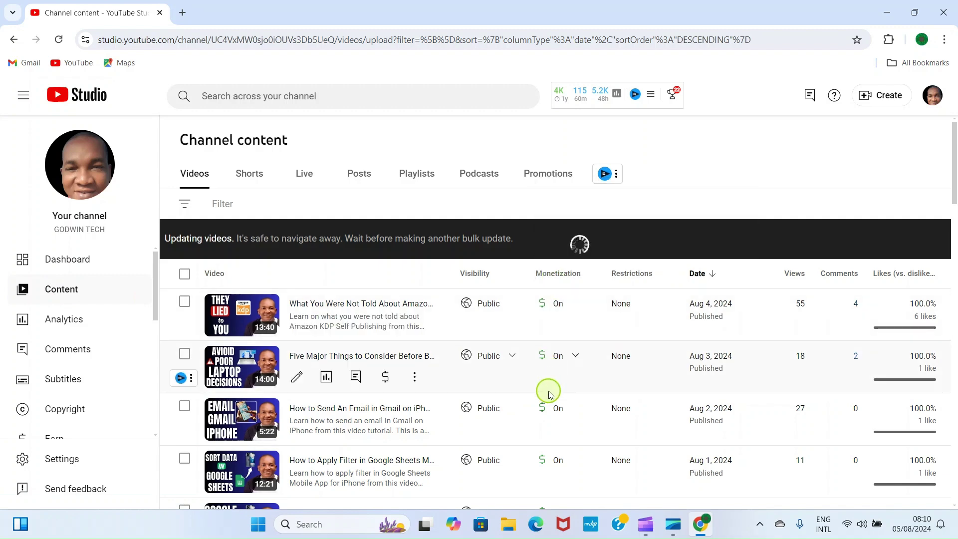
scroll(552, 449, down, 6)
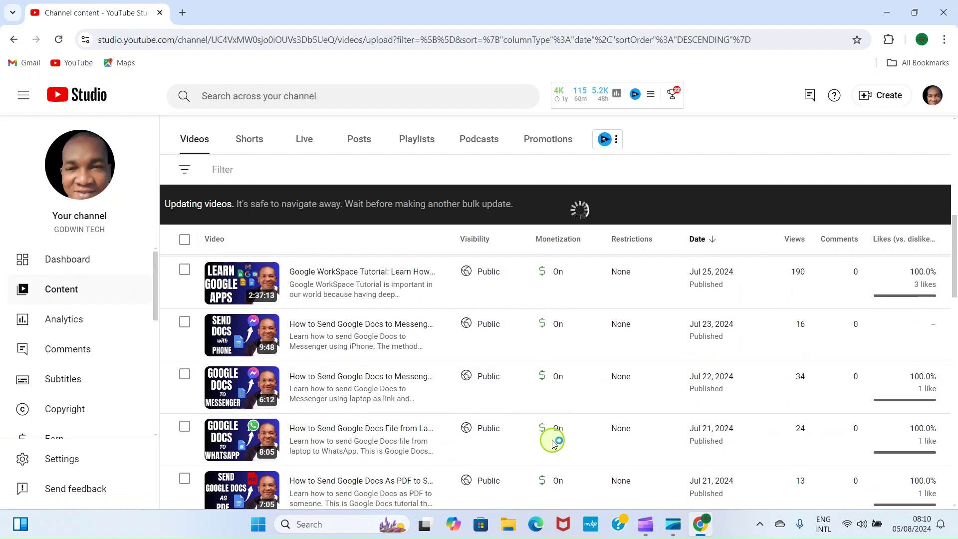
scroll(549, 440, down, 6)
scroll(464, 344, down, 1)
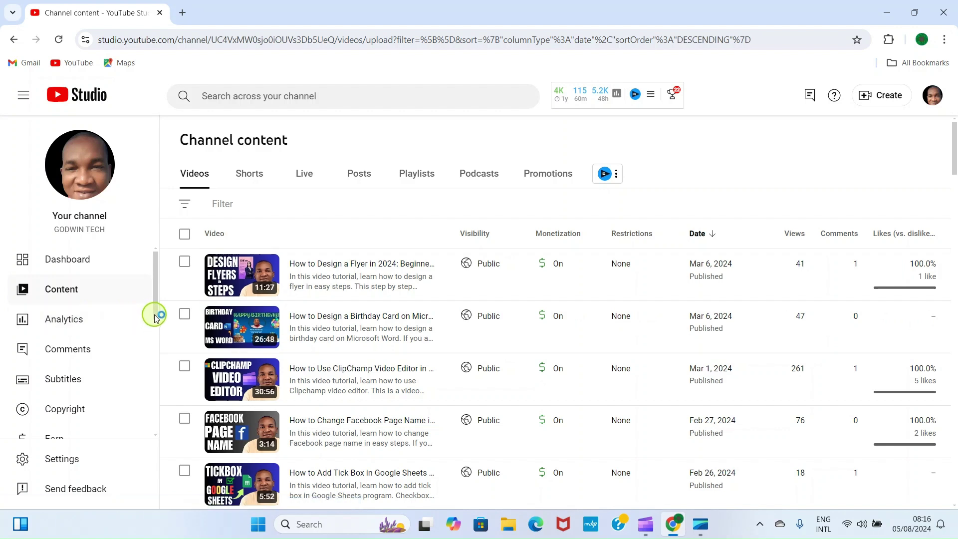
scroll(153, 318, down, 3)
scroll(154, 299, up, 2)
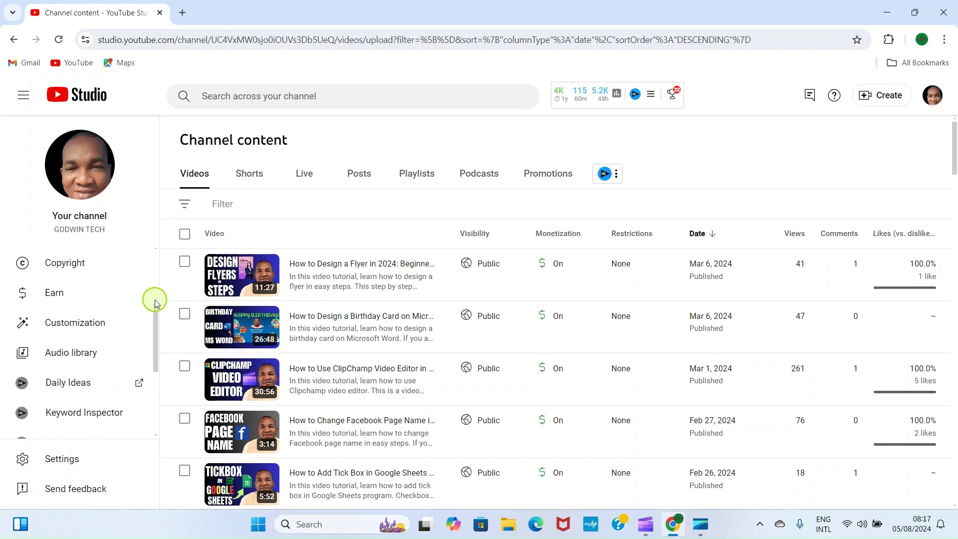
Step: Return to Earn and start setting up Shorts Feed Ads
click(61, 382)
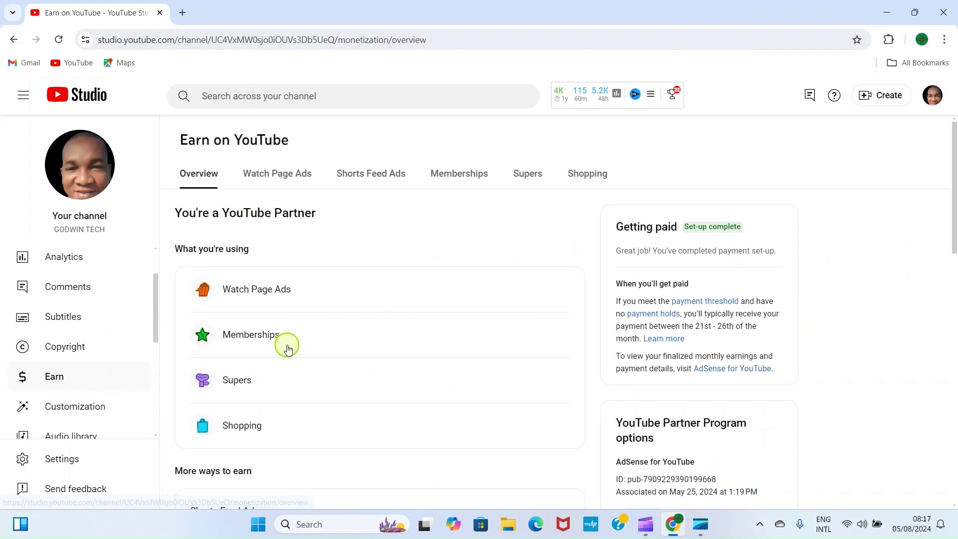
scroll(363, 302, down, 1)
scroll(363, 302, down, 6)
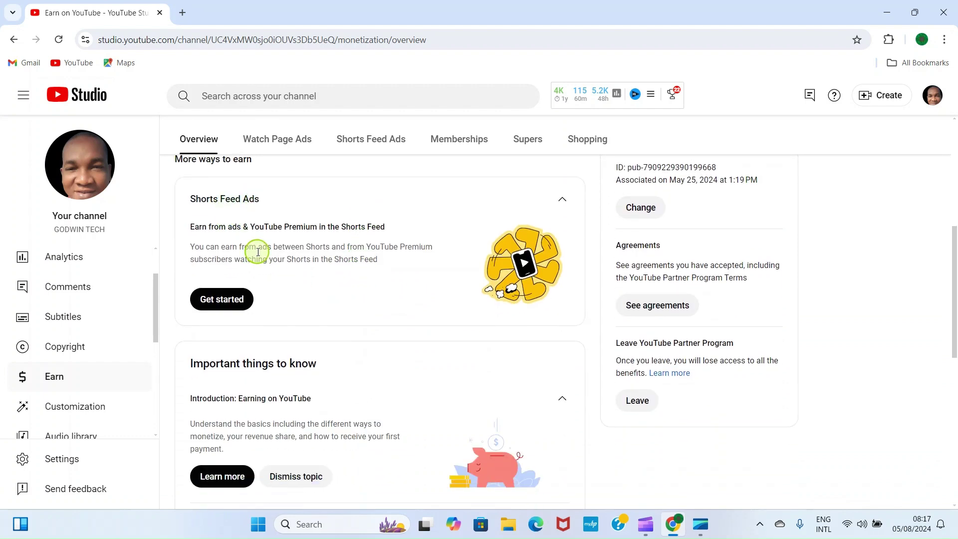
click(218, 302)
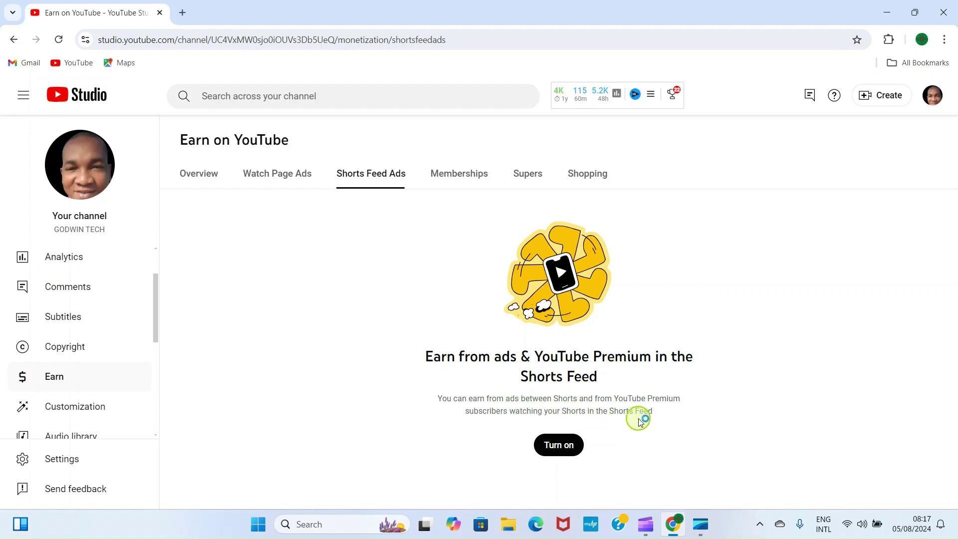
Step: Turn on Shorts Feed Ads, tick 'I accept the Shorts Feed terms' and accept them
click(561, 448)
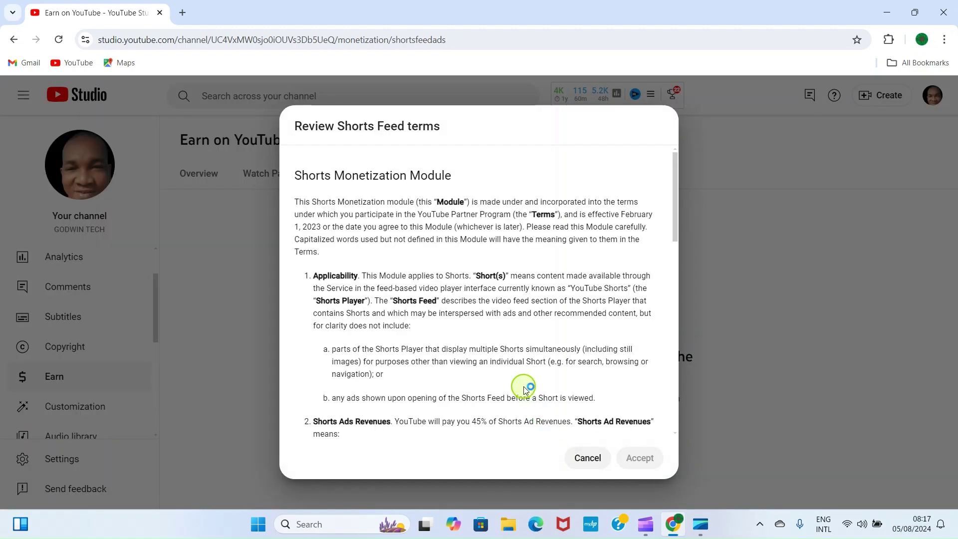
scroll(507, 363, down, 5)
scroll(495, 353, up, 5)
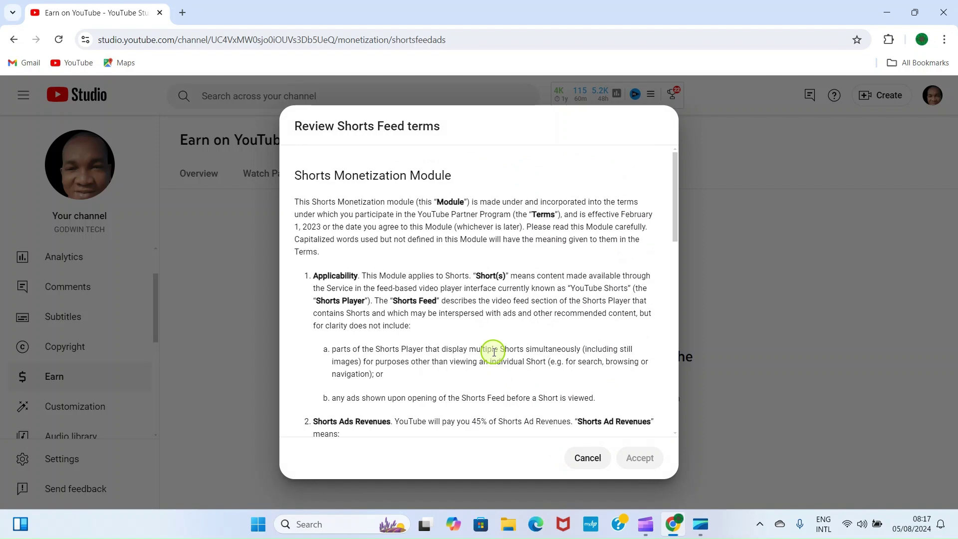
scroll(495, 354, down, 10)
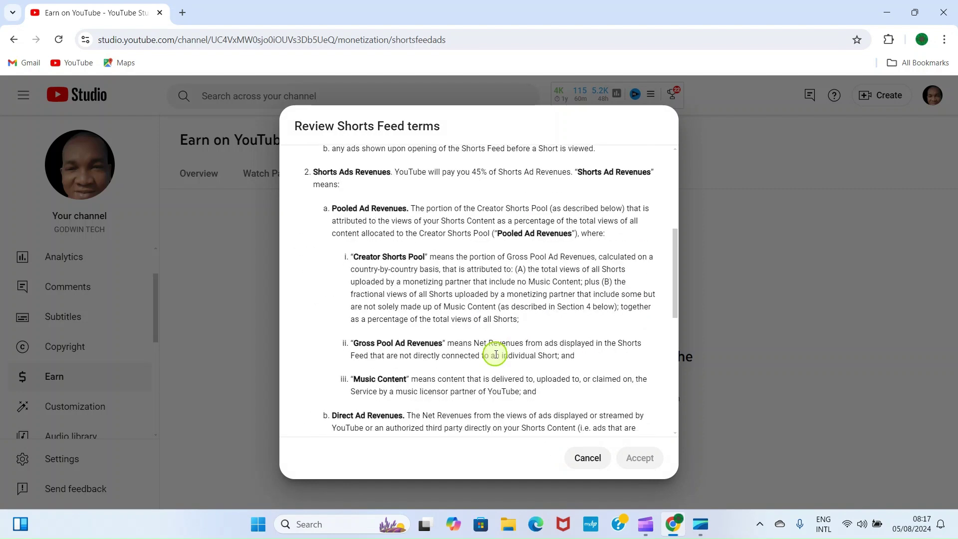
scroll(474, 351, down, 3)
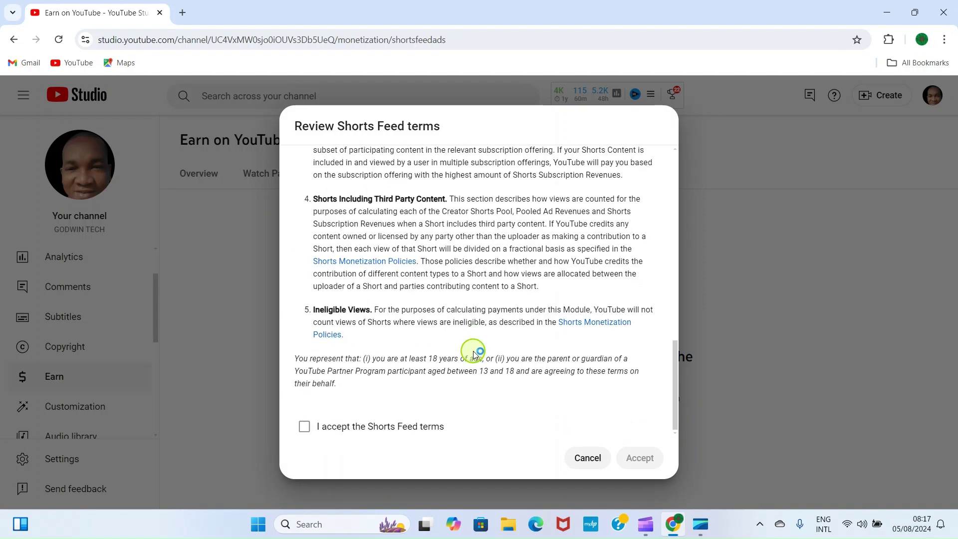
scroll(475, 354, up, 1)
scroll(477, 356, down, 1)
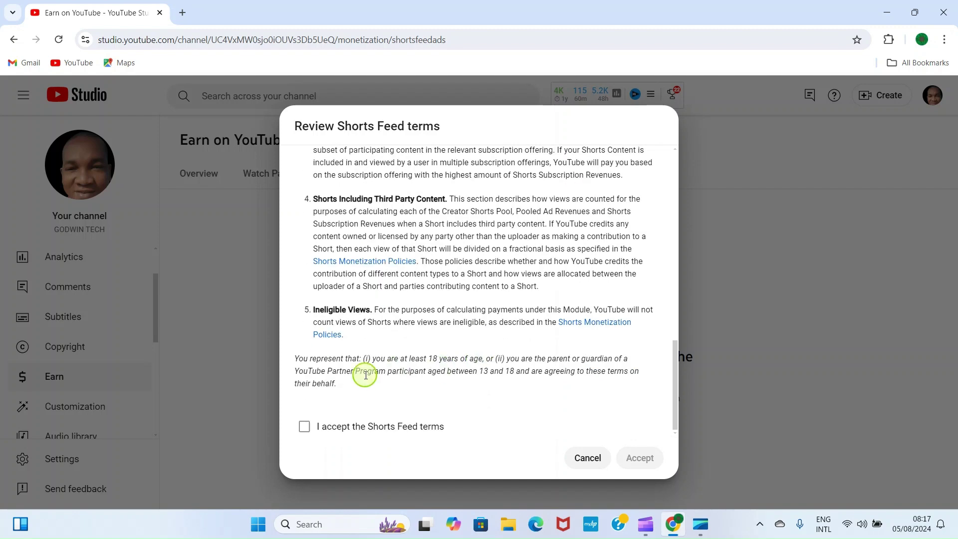
click(305, 427)
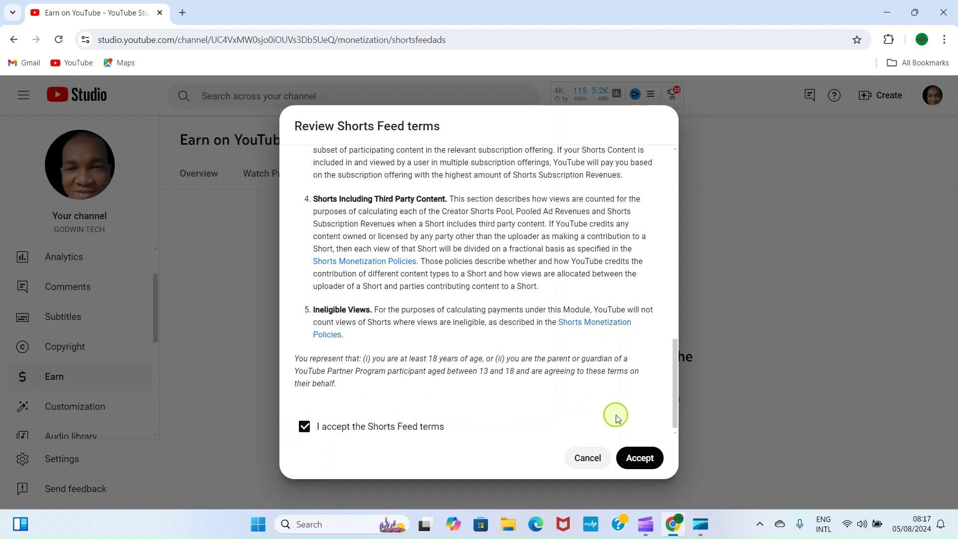
click(641, 458)
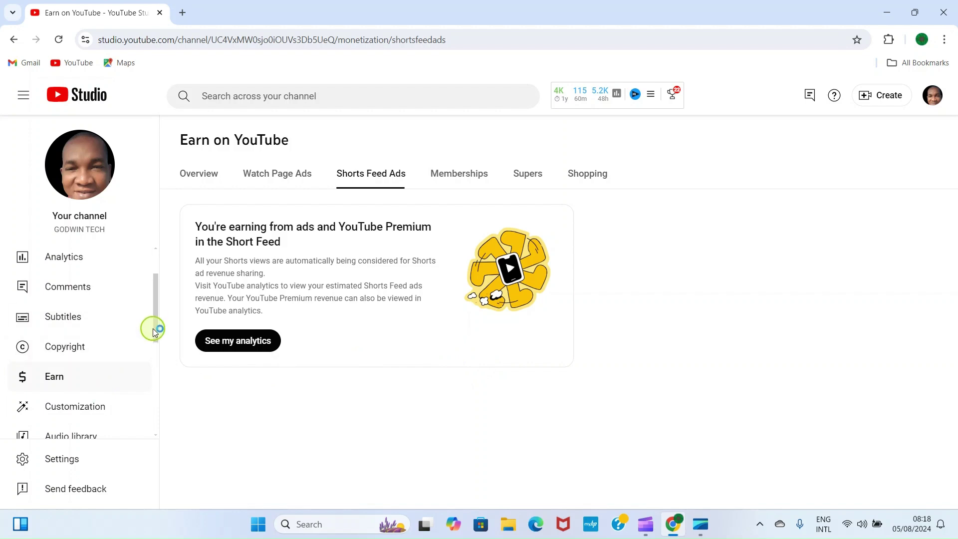
Step: Return to the Channel content list of uploaded videos
scroll(154, 327, down, 2)
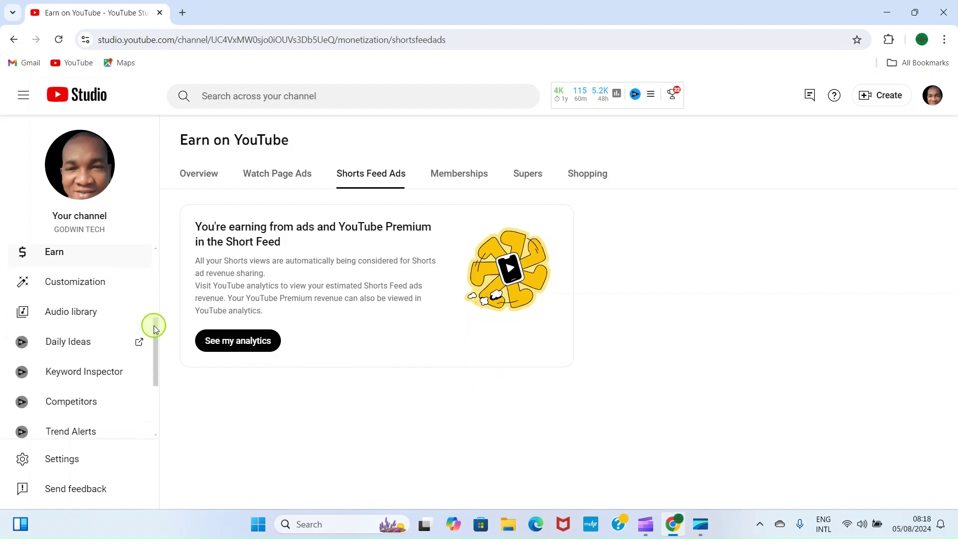
scroll(155, 327, up, 3)
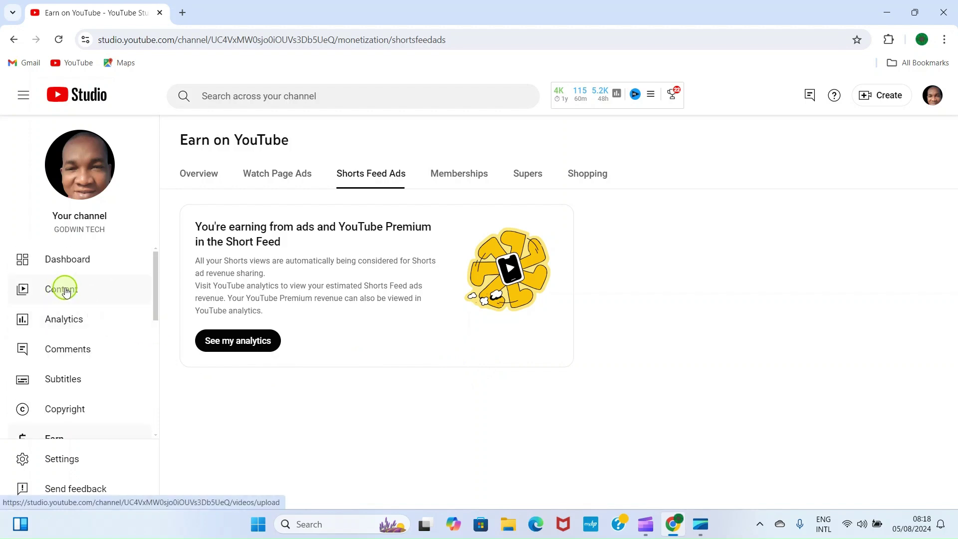
click(68, 293)
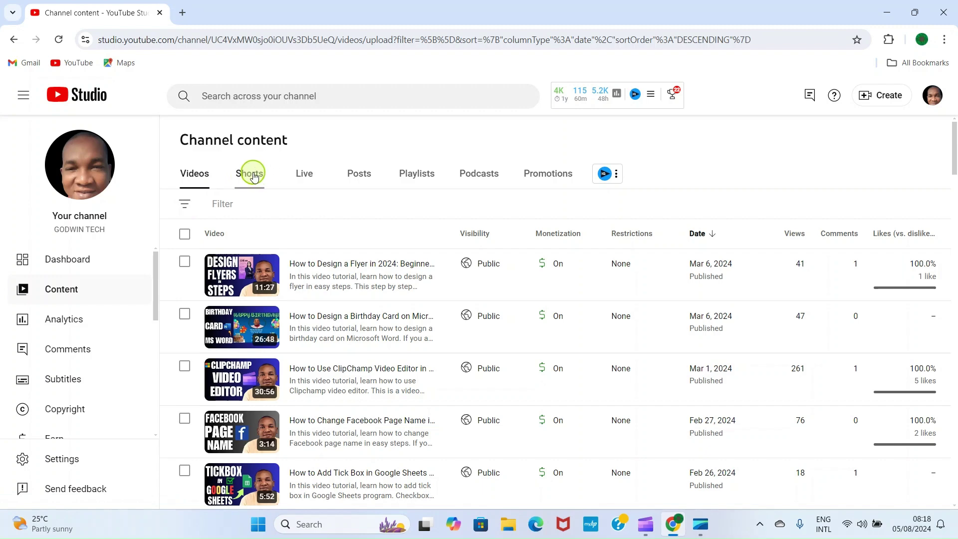
Step: Refresh the Shorts list in Channel content and confirm every Short's Monetization column reads On
click(253, 176)
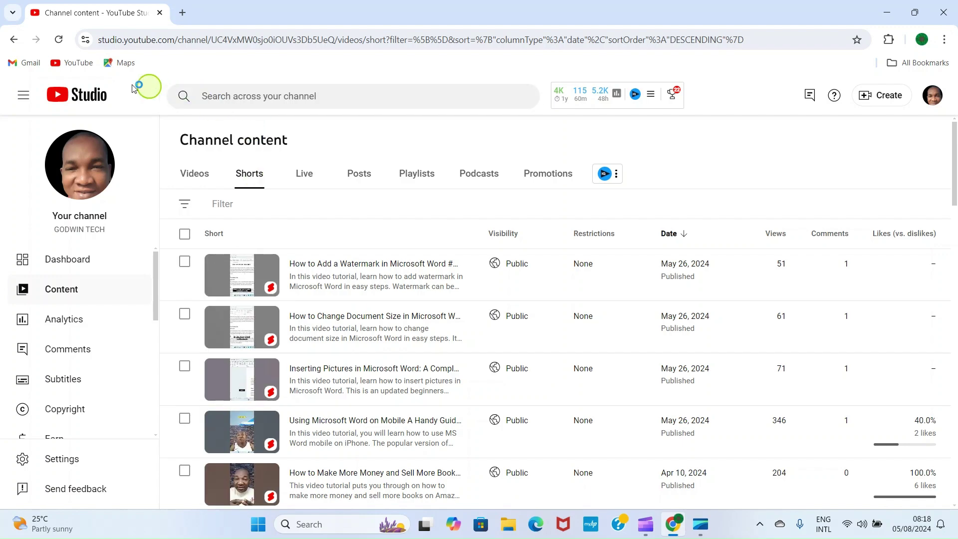
click(55, 40)
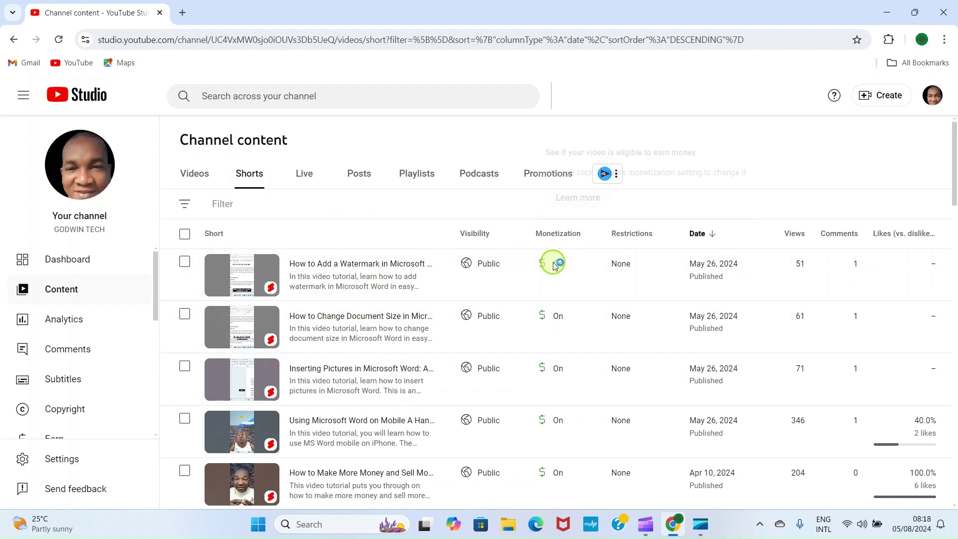
scroll(581, 381, down, 20)
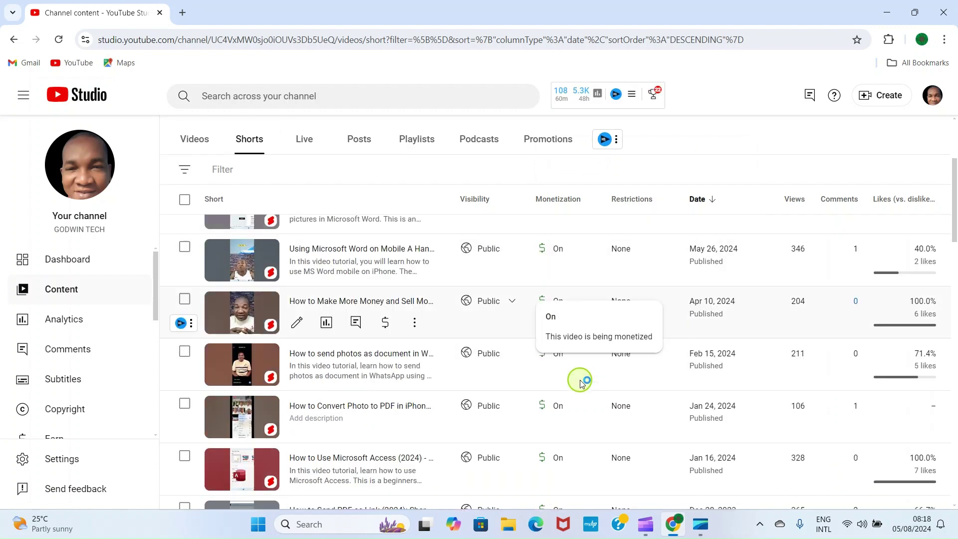
scroll(580, 381, down, 10)
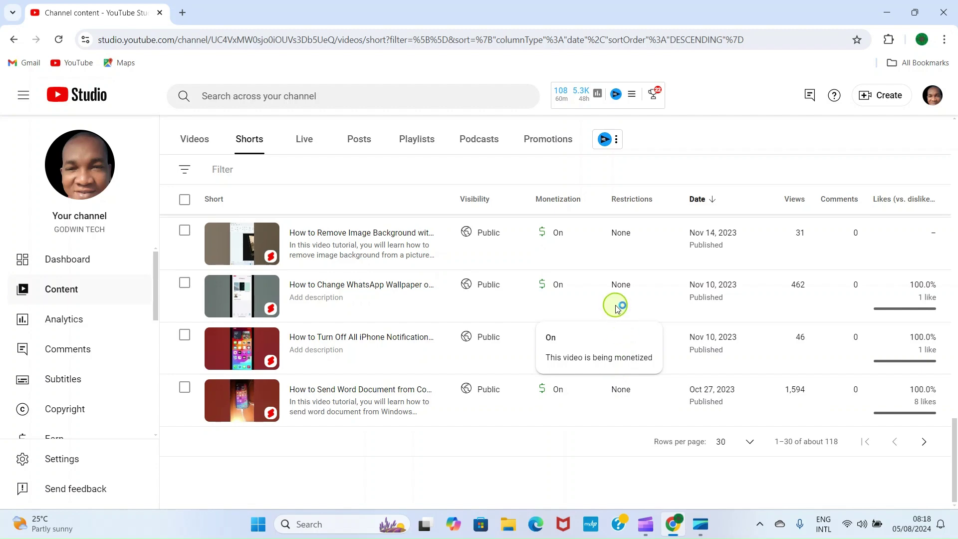
scroll(574, 270, up, 5)
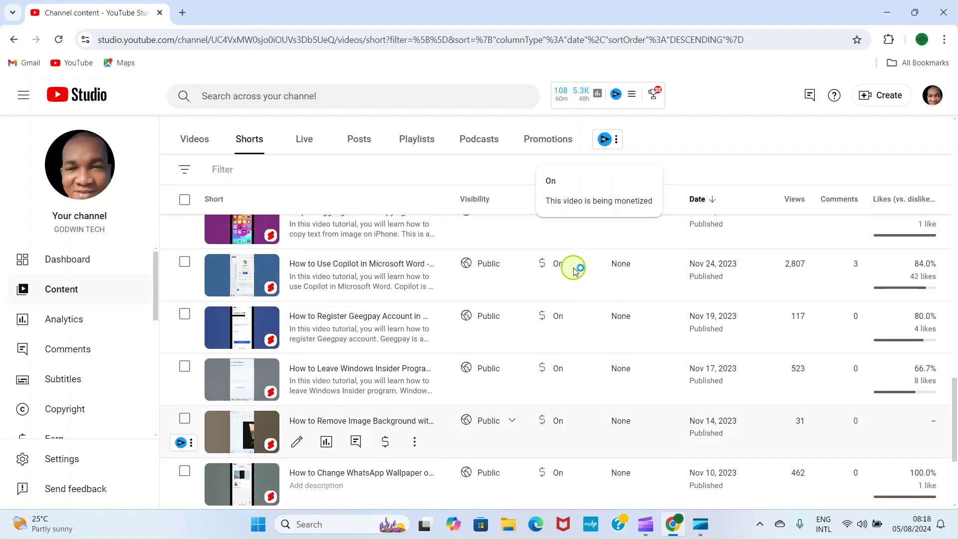